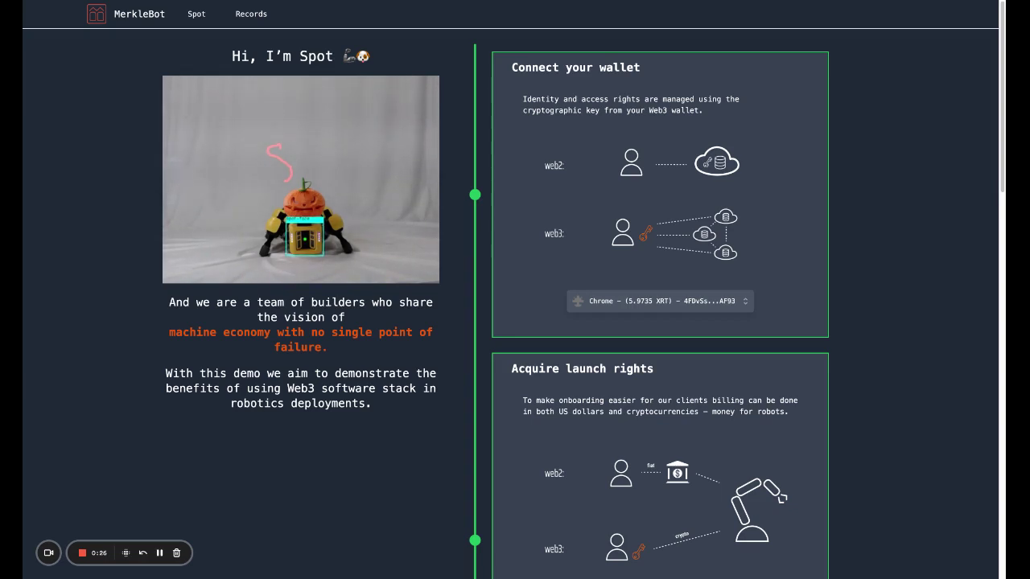
Keep the Chrome wallet connected and switch launch rights to crypto, showing the 5.9735 XRT balance.
click(732, 304)
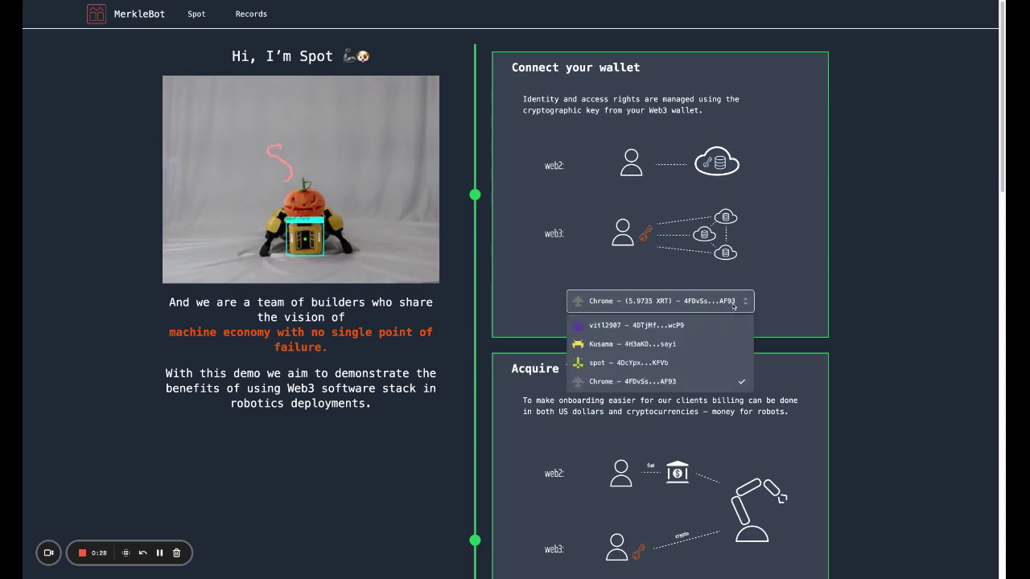
click(704, 380)
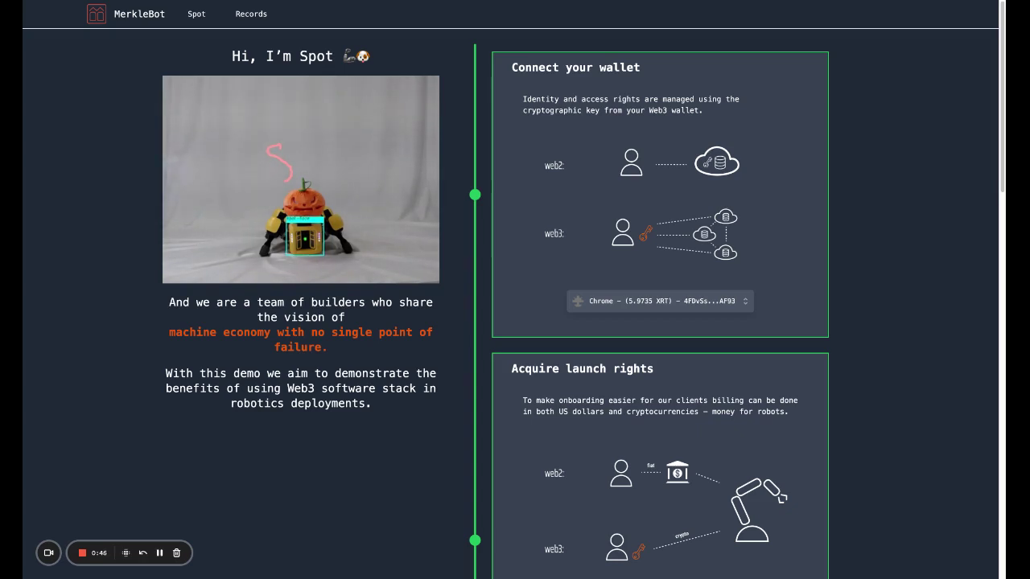
scroll(659, 321, down, 3)
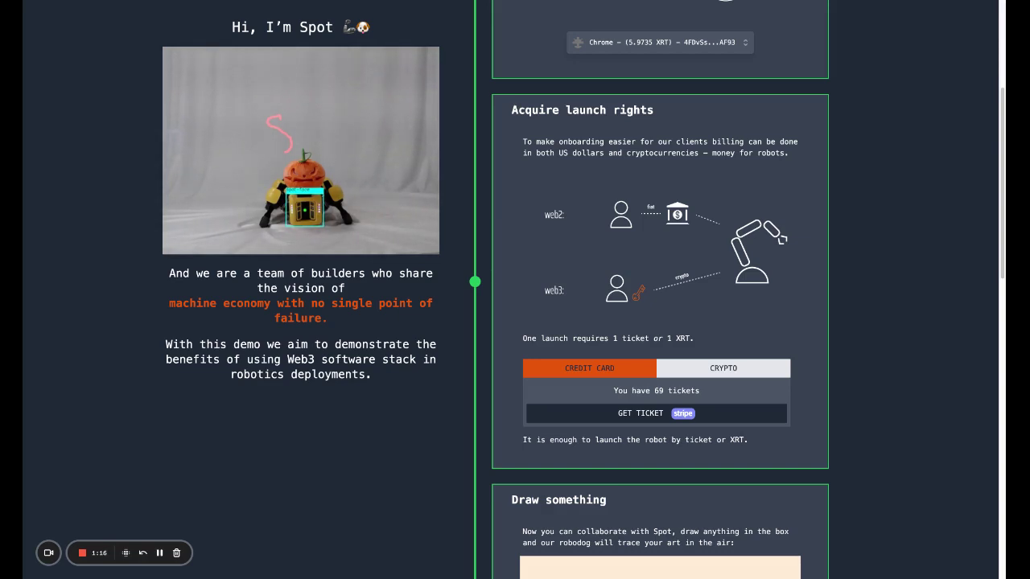
click(714, 369)
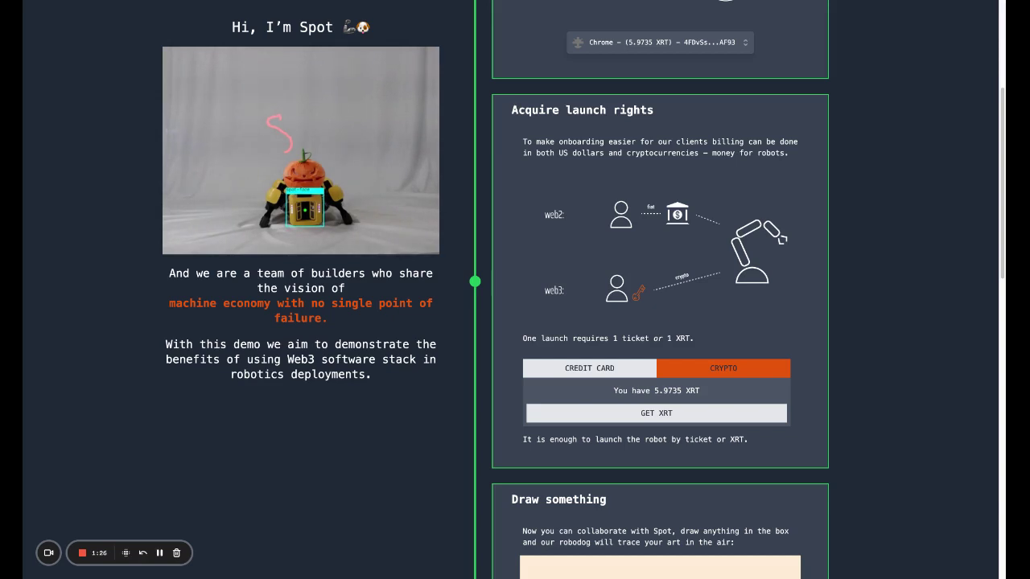
Clear the canvas, draw a wavy rising line, and switch payment back to tickets.
scroll(660, 321, down, 3)
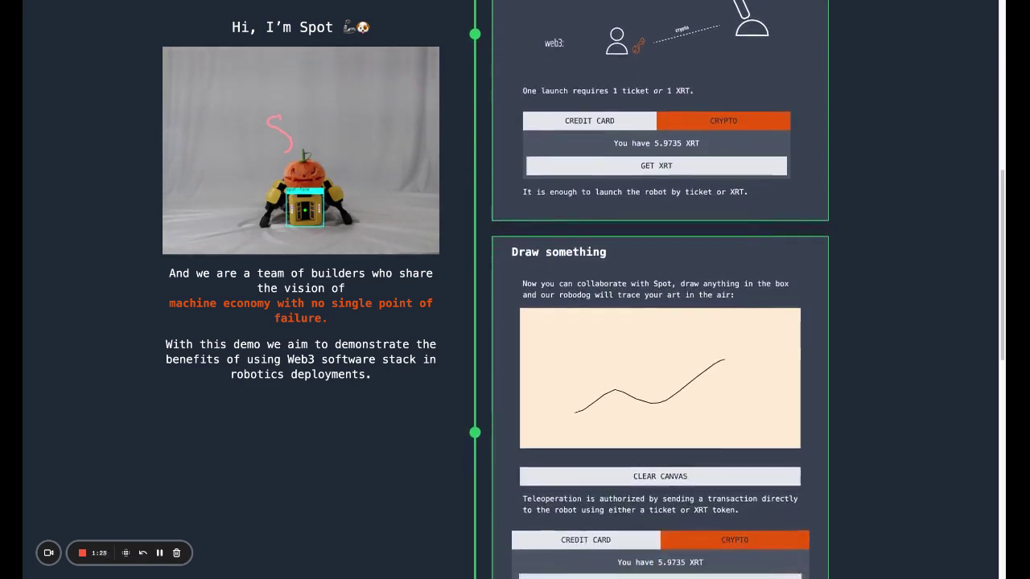
click(691, 440)
scroll(652, 376, down, 1)
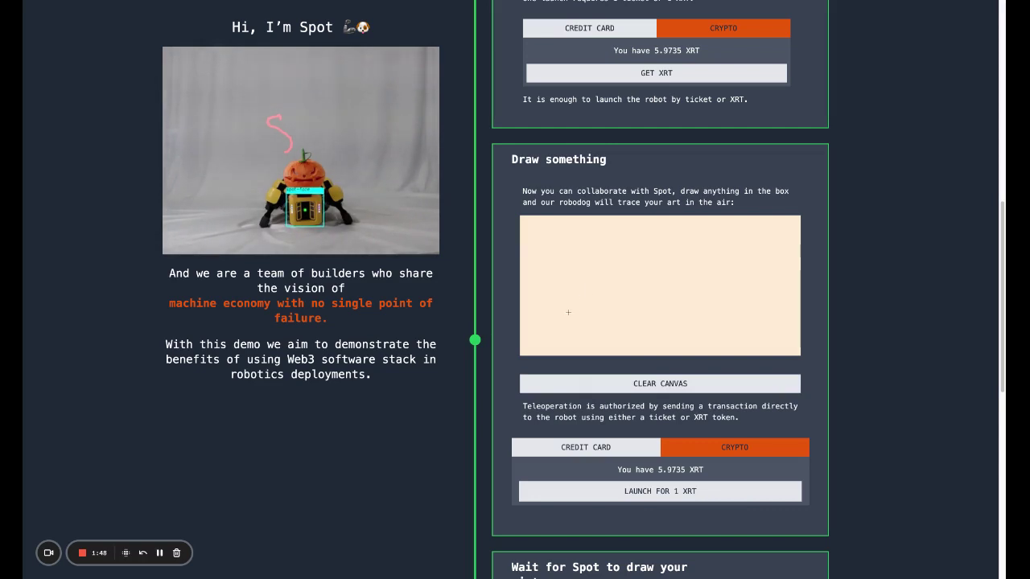
mouse_move(563, 321)
mouse_down()
mouse_move(616, 275)
mouse_move(693, 300)
mouse_move(762, 243)
mouse_up()
click(565, 447)
scroll(632, 417, down, 1)
Launch the drawing to Spot for 1 ticket, leaving the launch status at wait_tx.
click(632, 416)
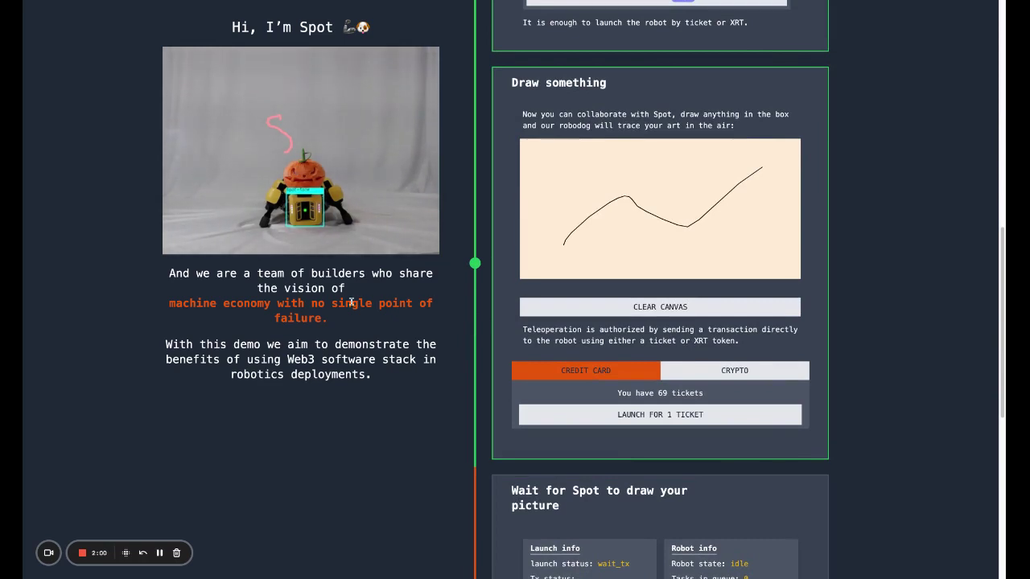
scroll(582, 331, down, 3)
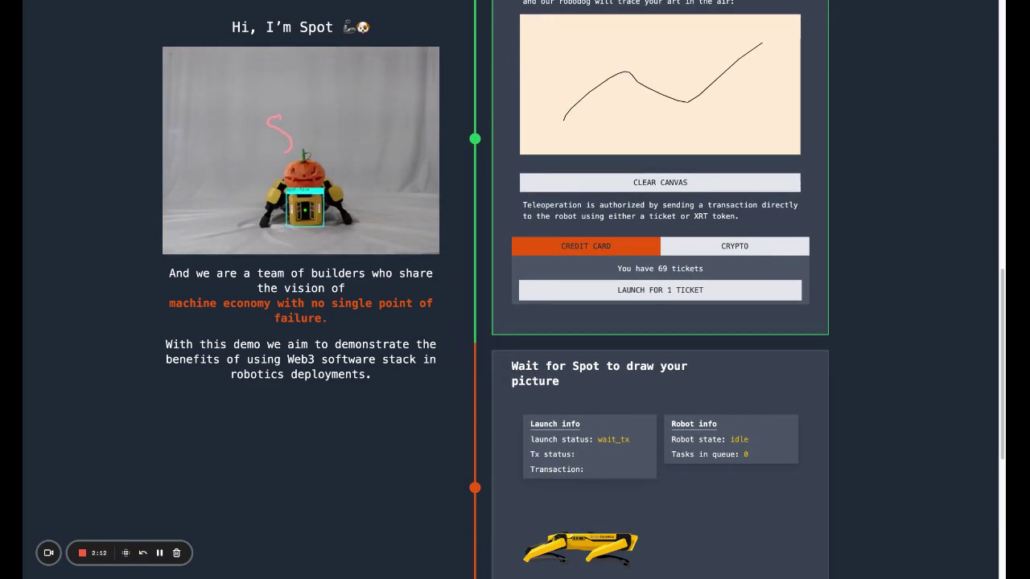
Watch the launch activate with Tx accepted, tickets drop to 68, and Spot executing the drawing.
scroll(610, 357, down, 2)
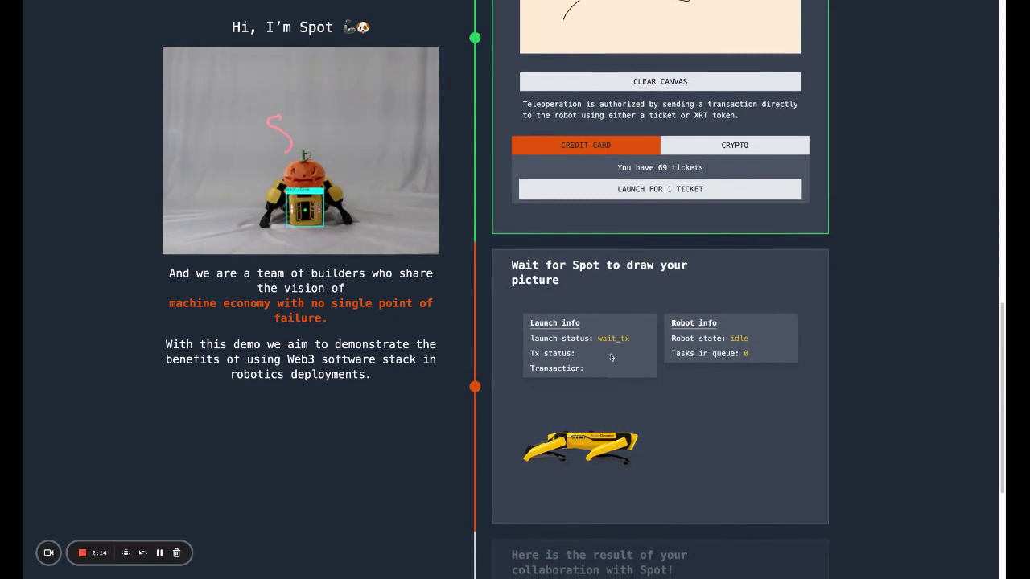
scroll(610, 356, down, 1)
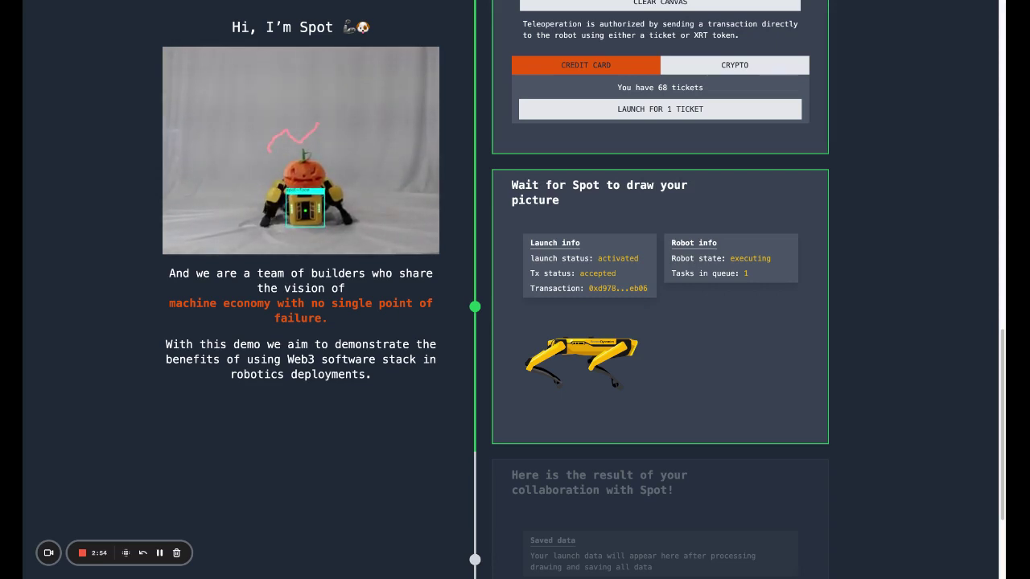
Scroll to the saved launch transaction, IPFS record and 0:31 video of Spot drawing.
scroll(659, 289, down, 1)
scroll(659, 289, down, 4)
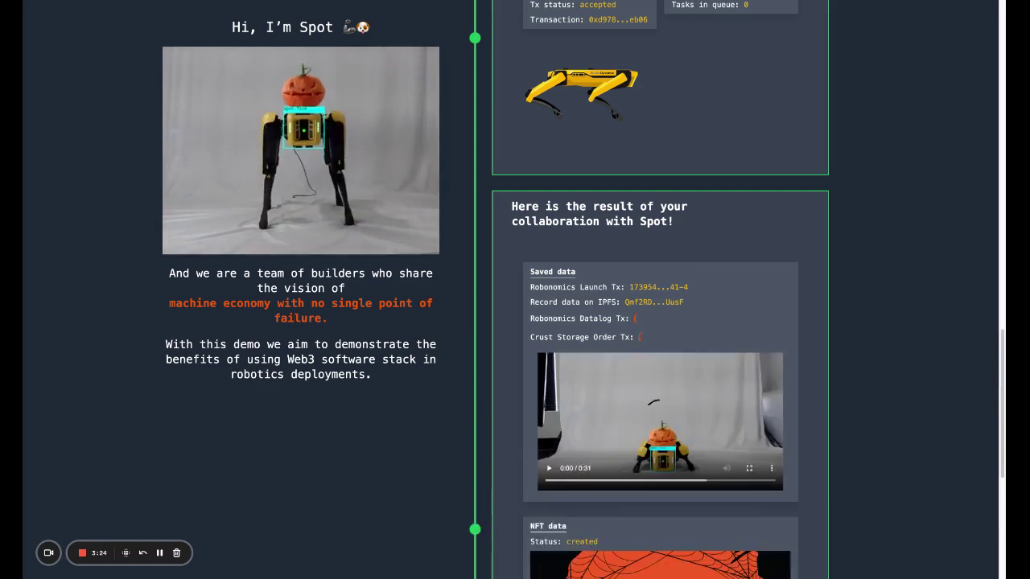
Watch the Happy Halloween Spot NFT status change from created to uploaded.
scroll(660, 321, down, 3)
scroll(611, 416, down, 1)
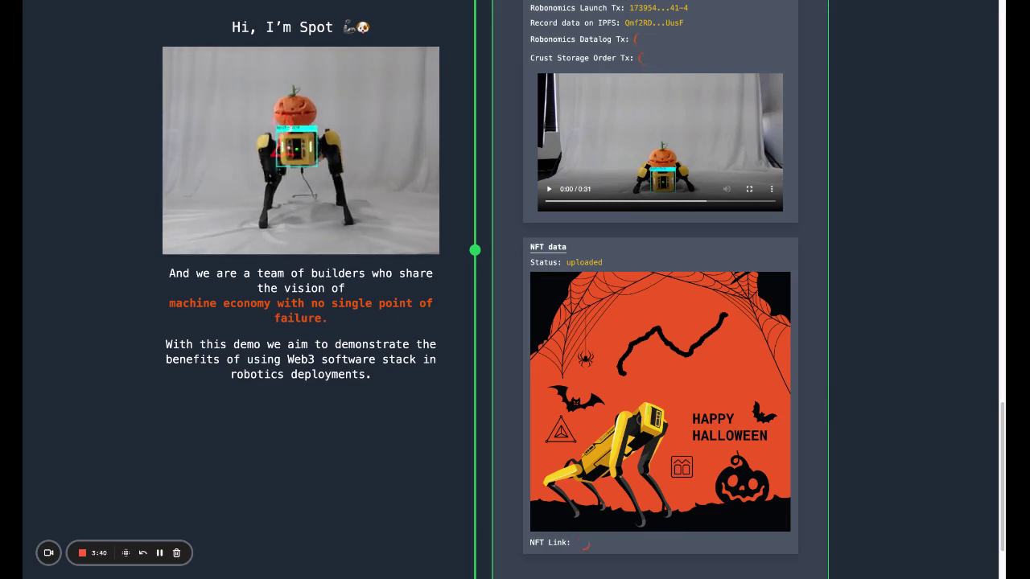
scroll(659, 322, down, 1)
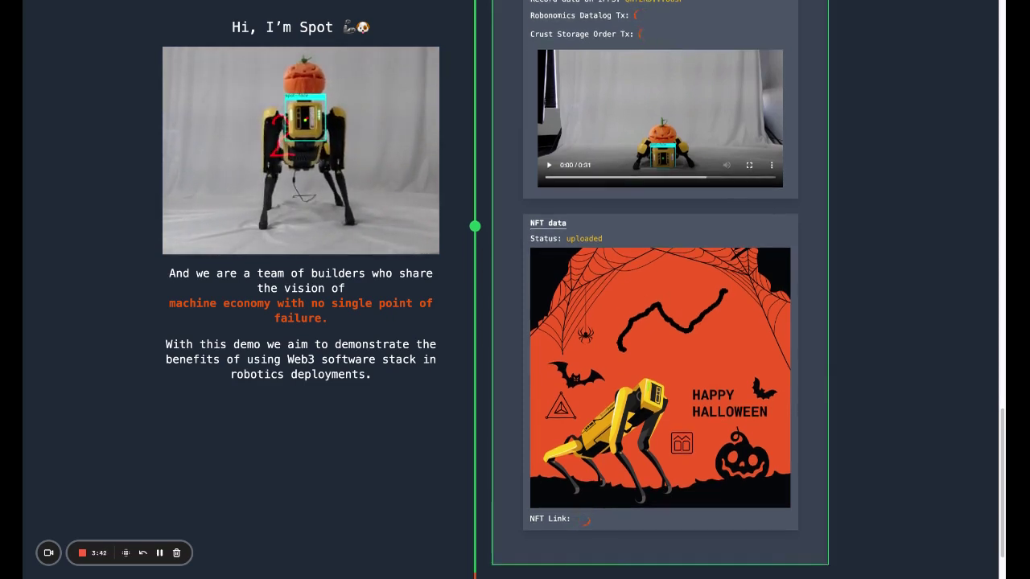